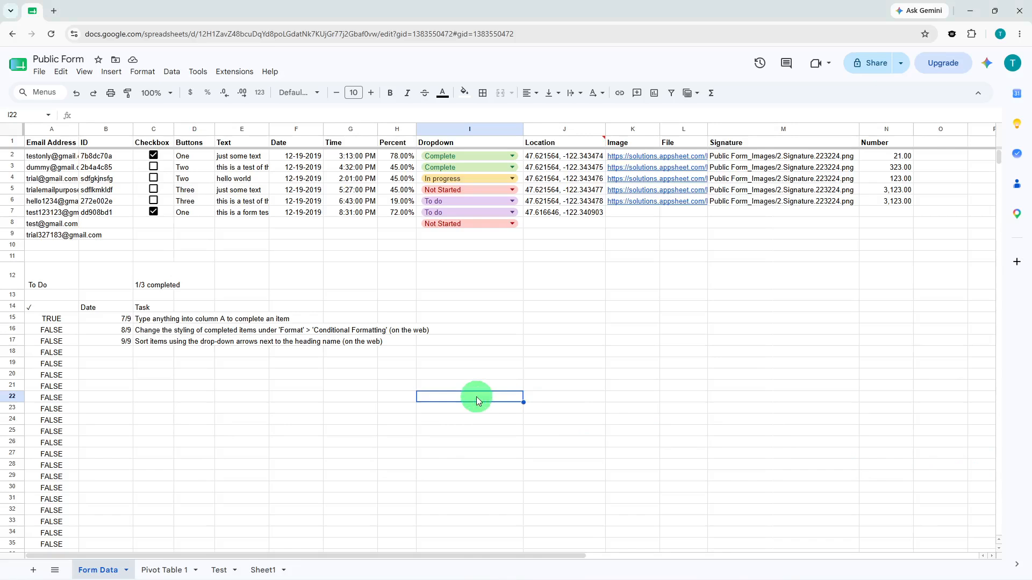
Enter the formula =SORT(A2:M7, 1, TRUE) in cell I22 to sort the form rows ascending by the first column
type("=")
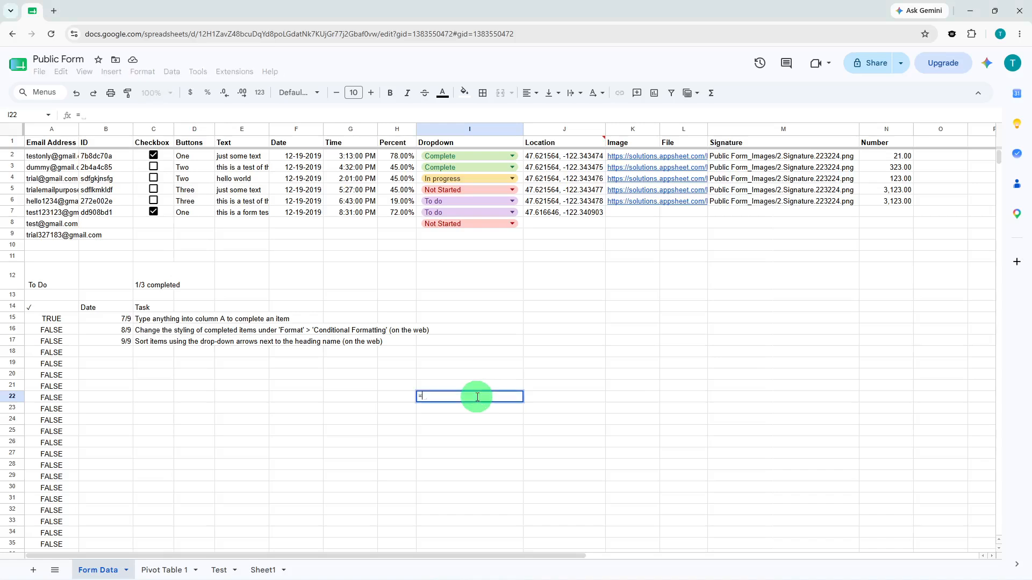
type("S")
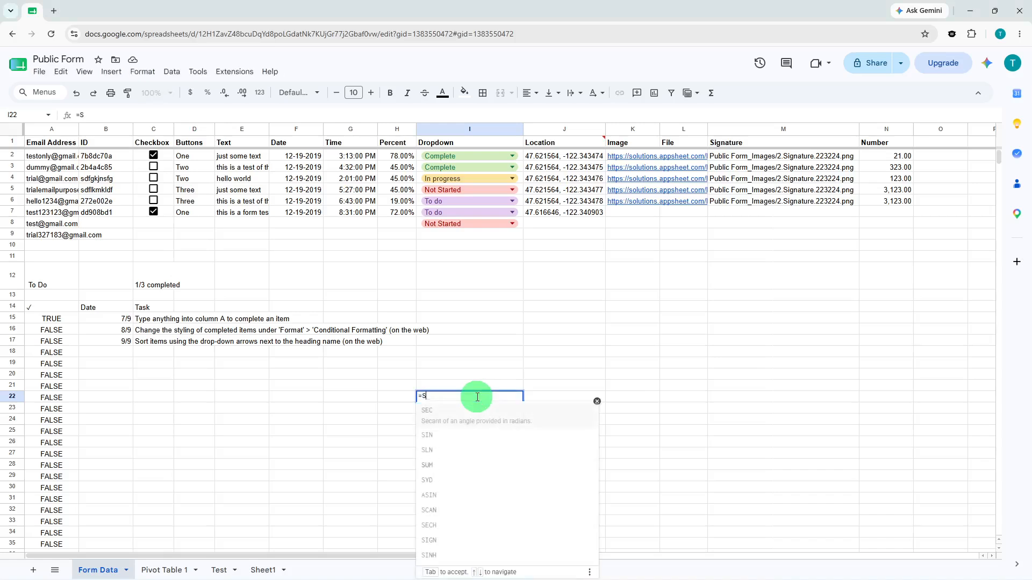
type("ORT")
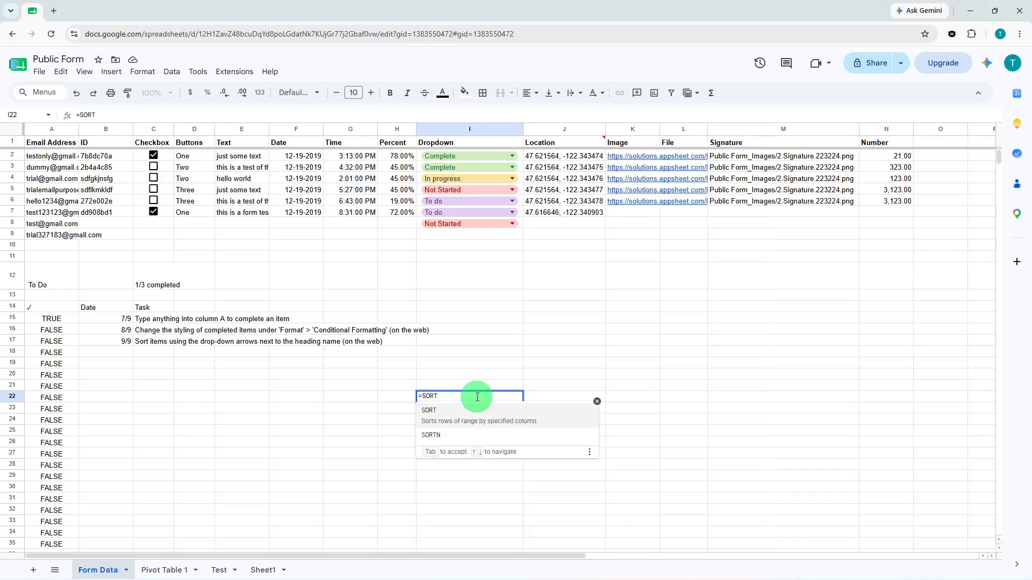
type("(")
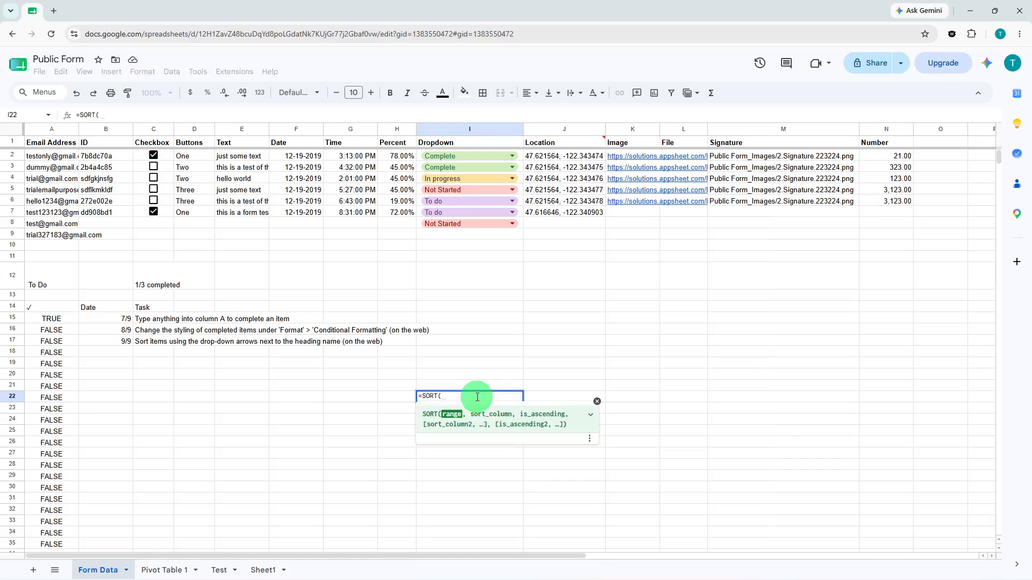
type("A2:")
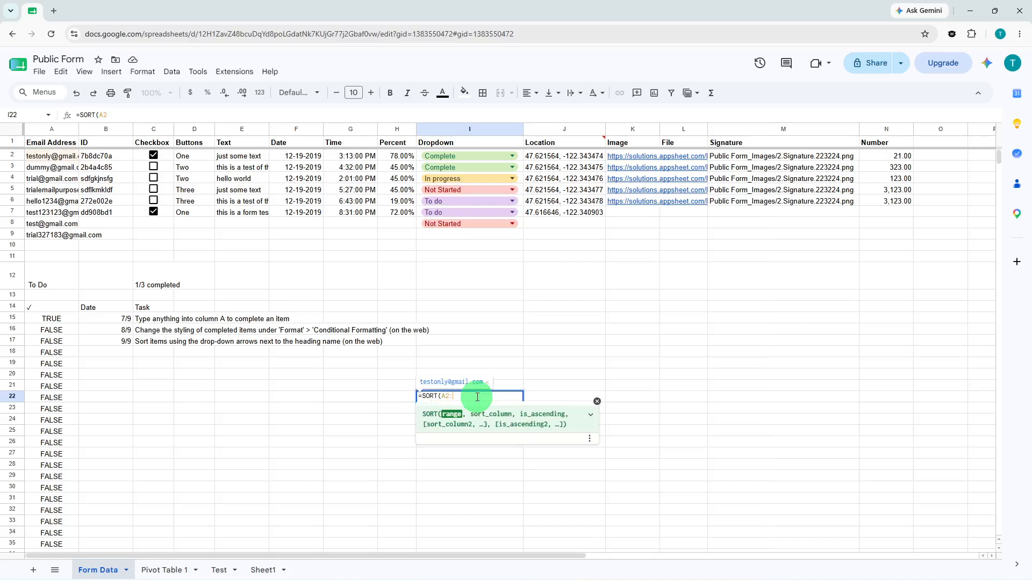
type("M")
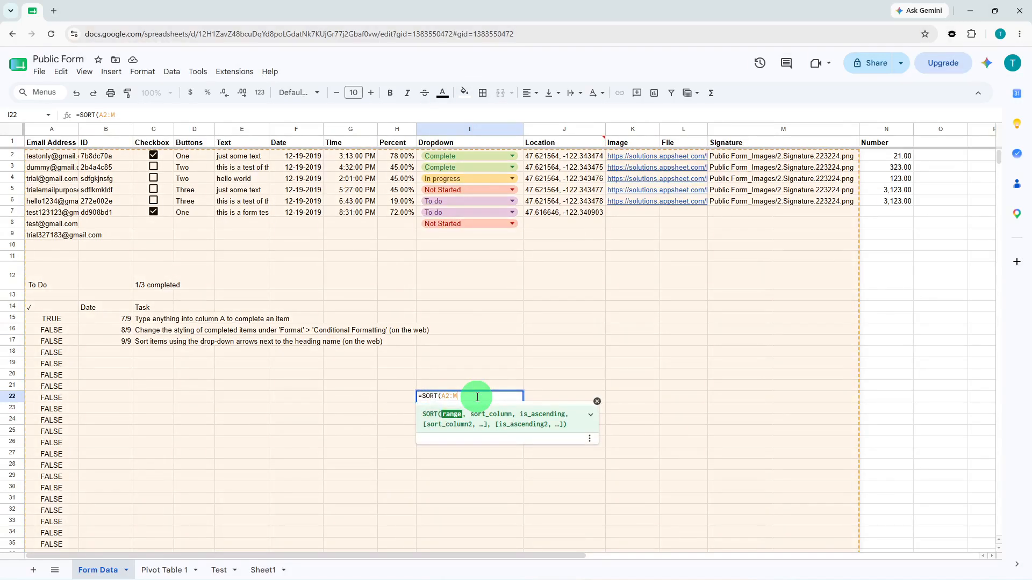
type("7")
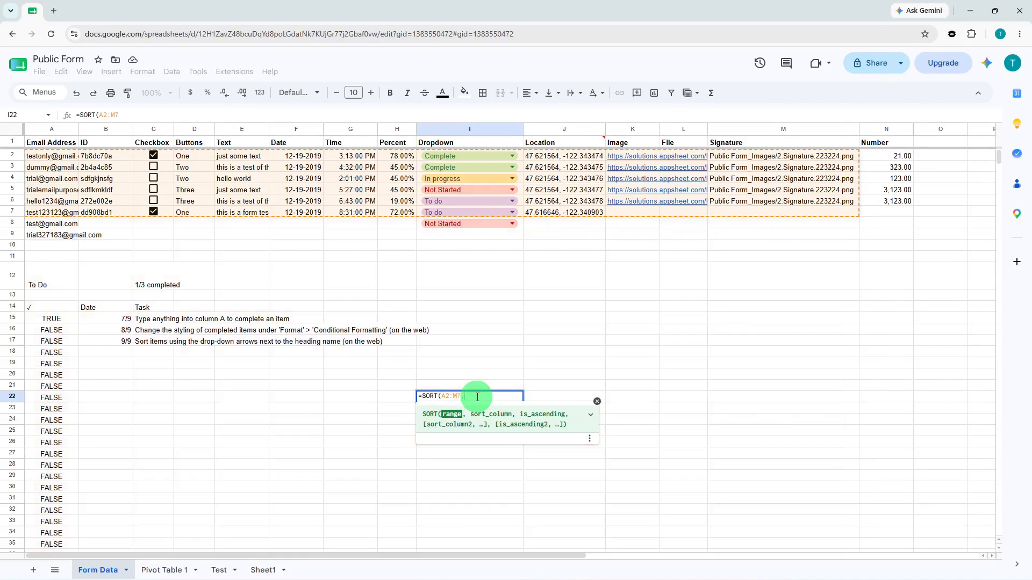
type(", ")
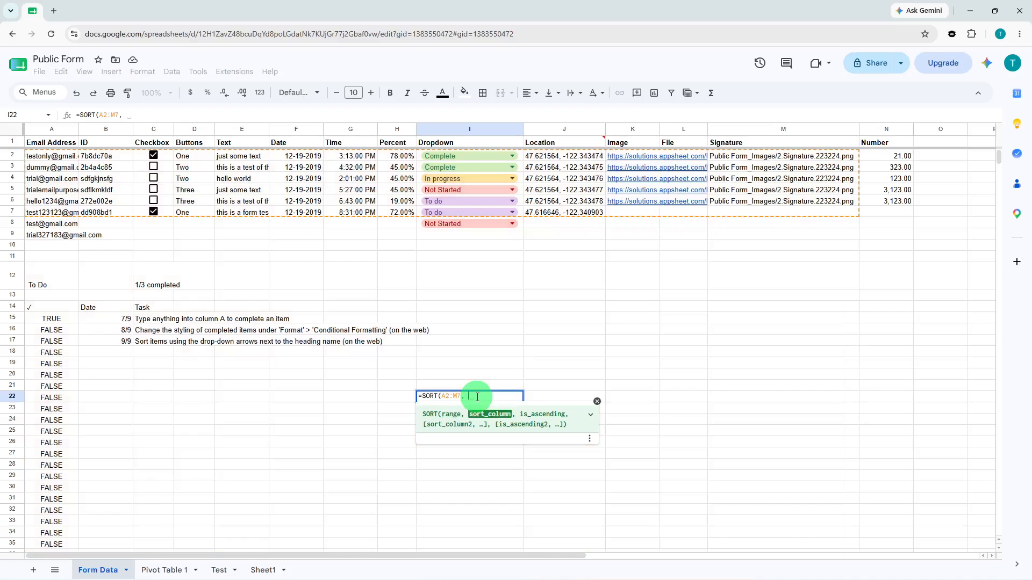
type("!")
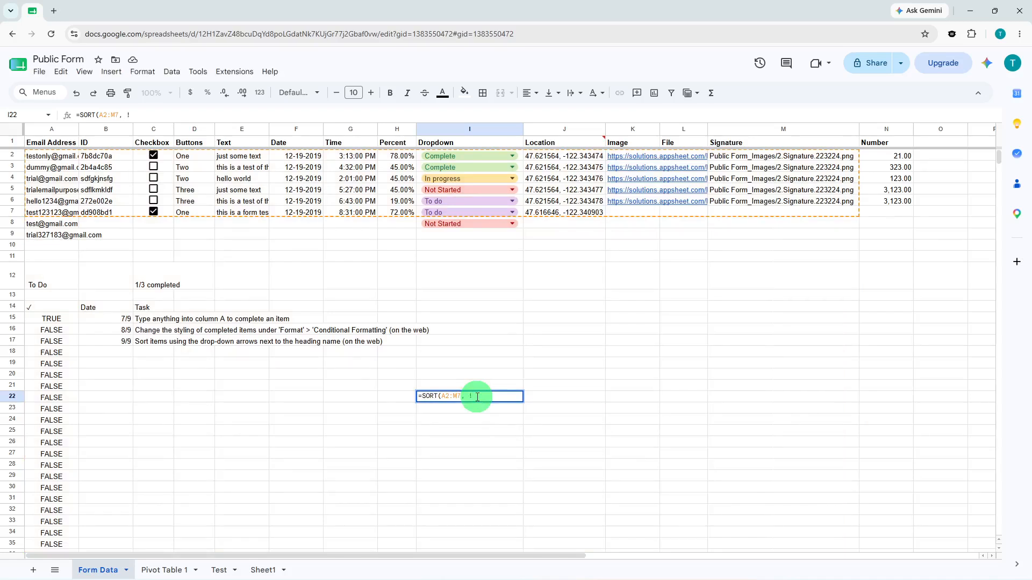
key("BackSpace")
type("1")
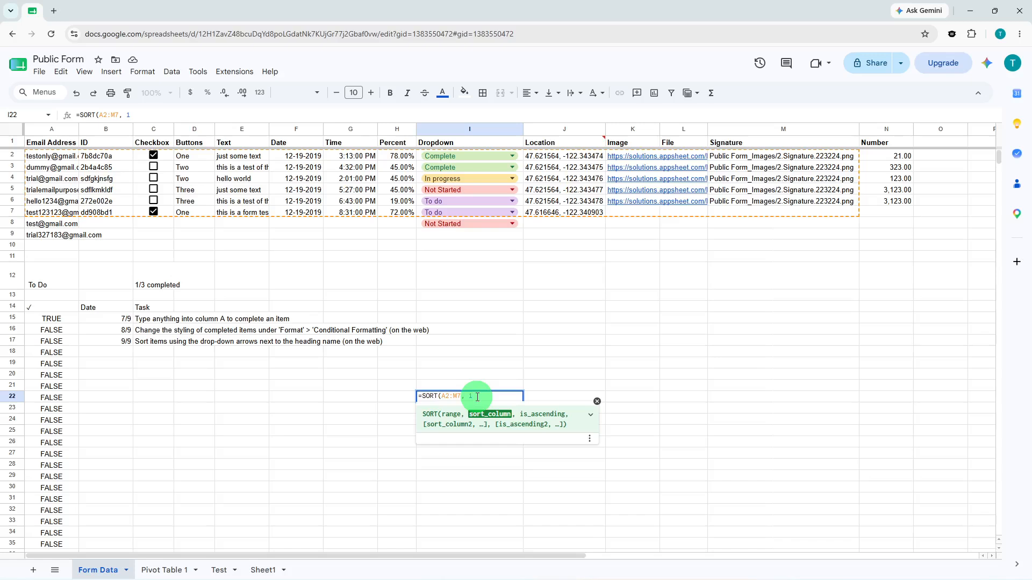
type(", ")
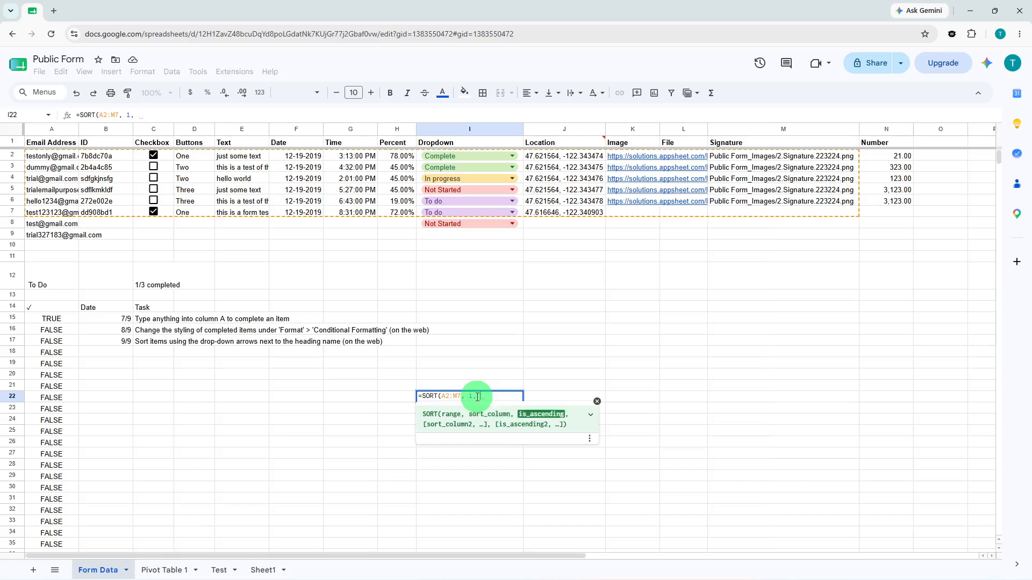
type("TRU")
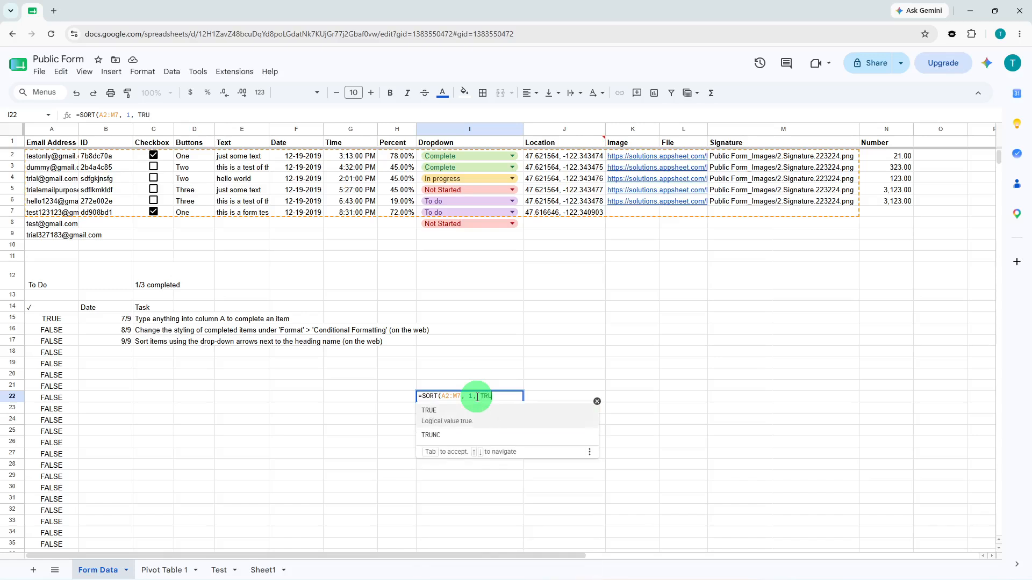
key("Tab")
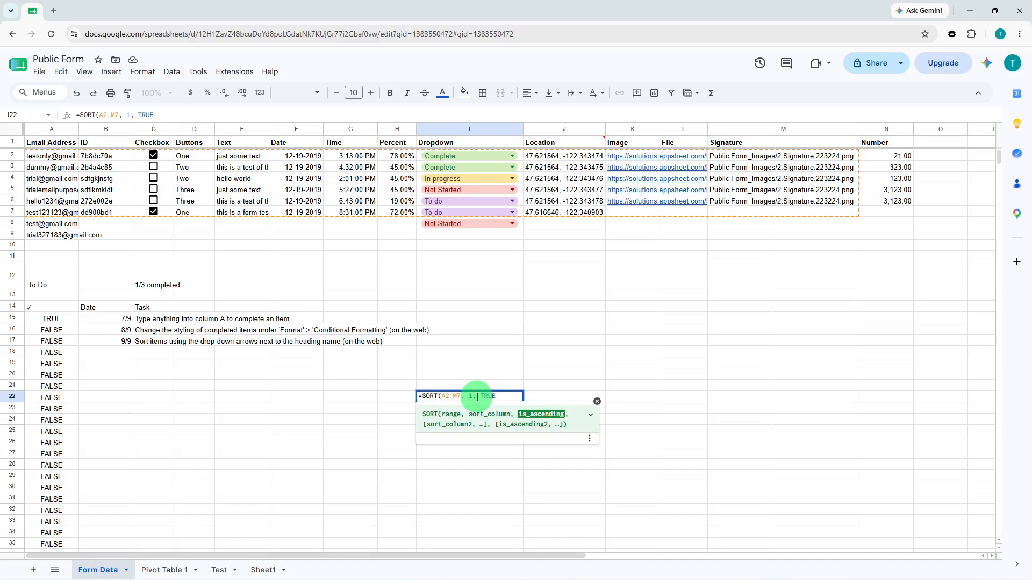
type(")")
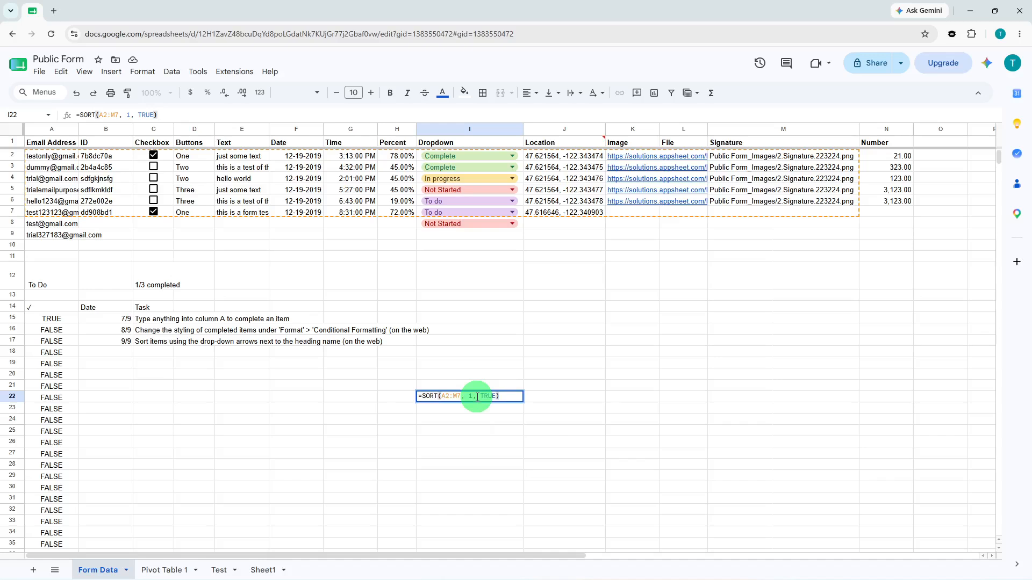
key("Return")
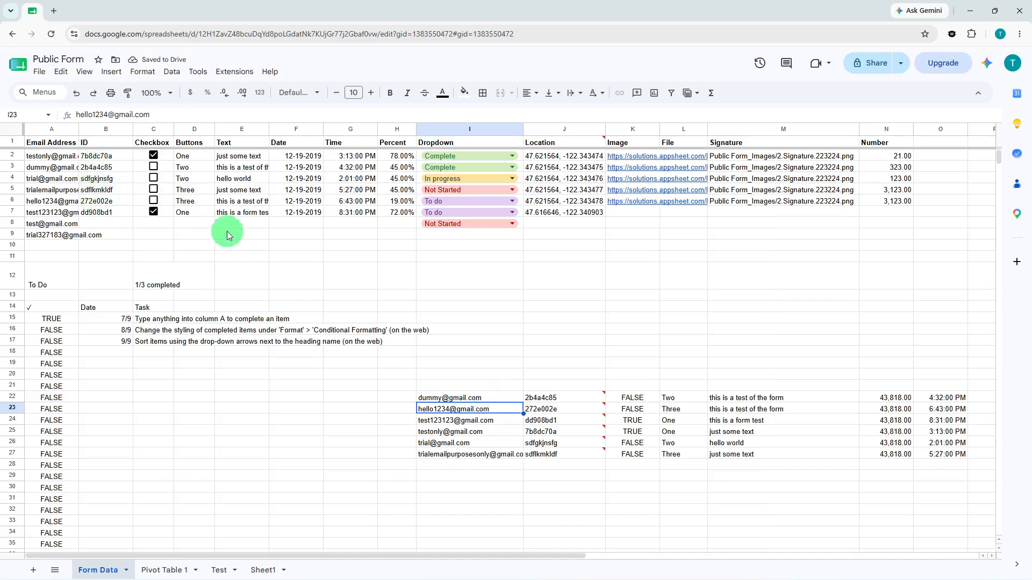
mouse_move(548, 410)
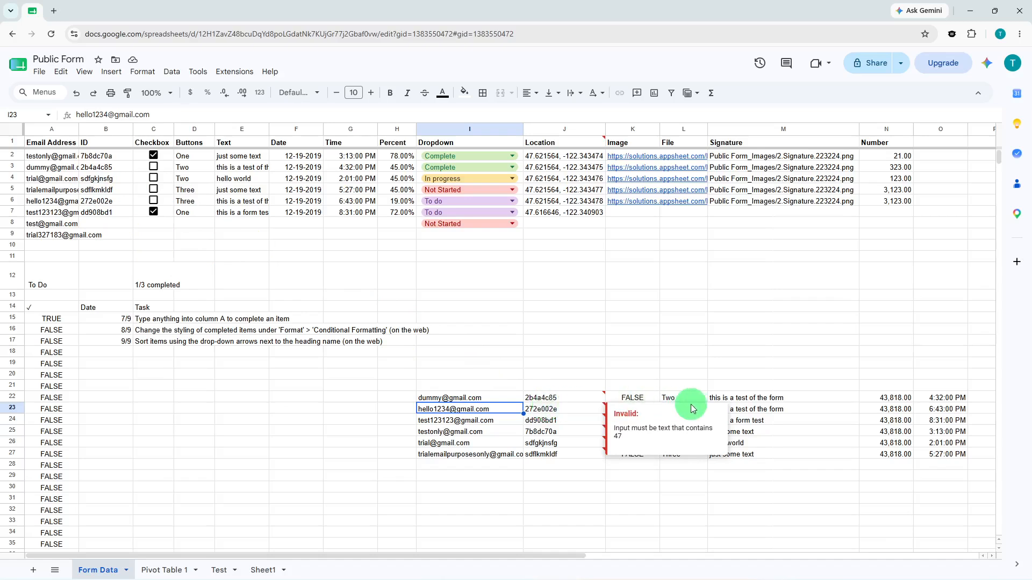
left_click(919, 416)
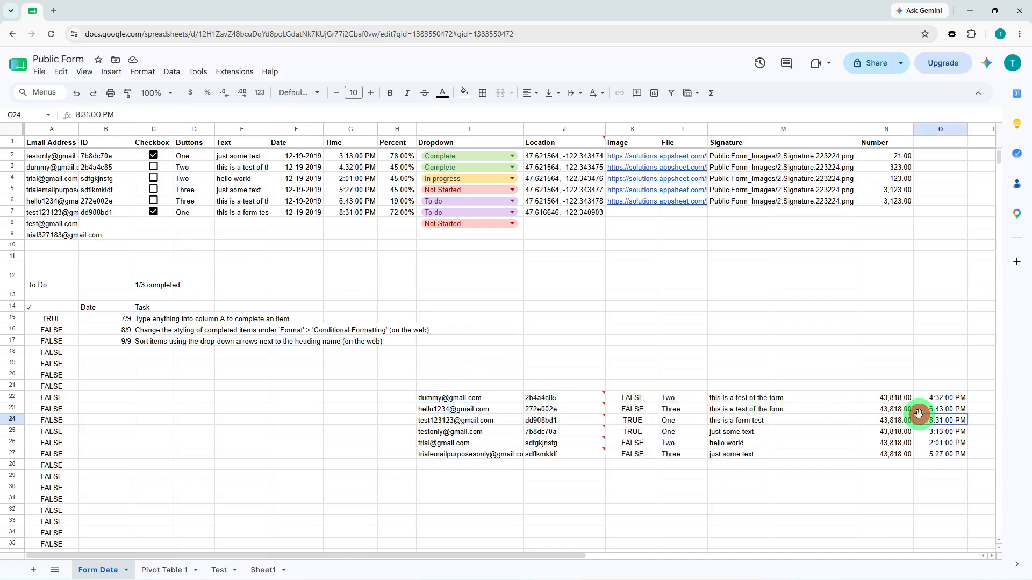
left_click(857, 434)
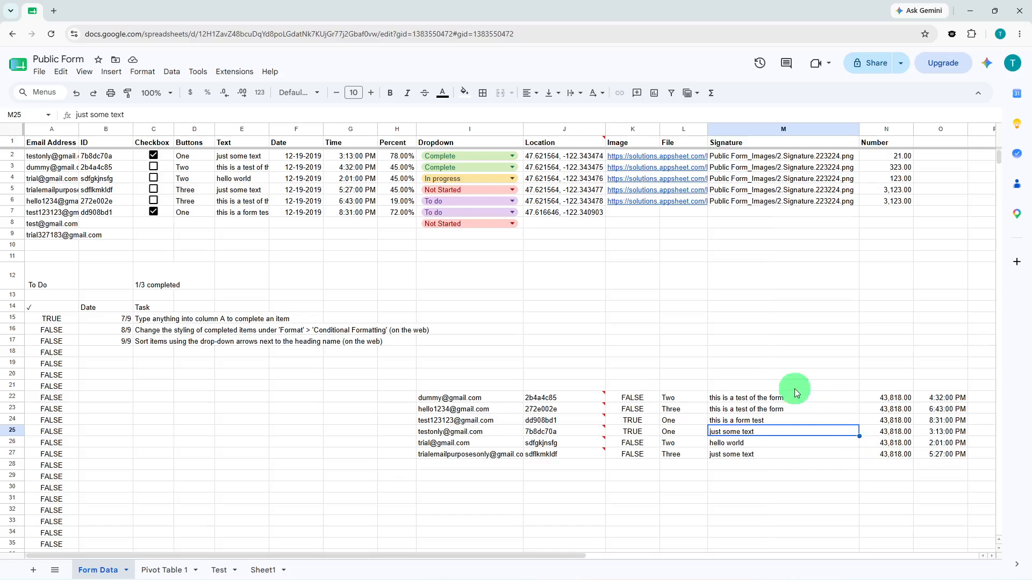
Change the SORT formula's is_ascending argument in I22 to FALSE so the rows sort in descending order
left_click(501, 399)
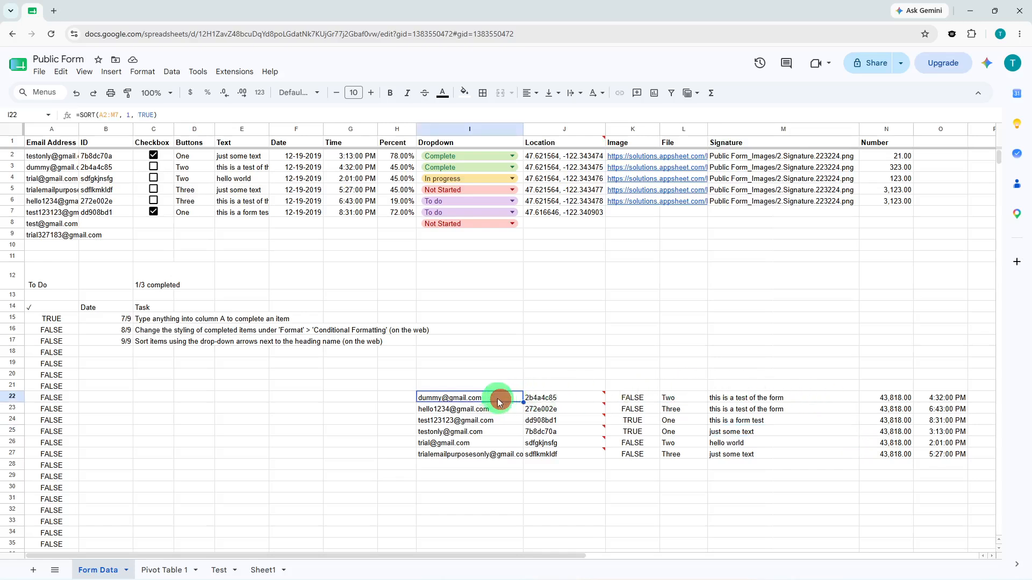
left_click(154, 115)
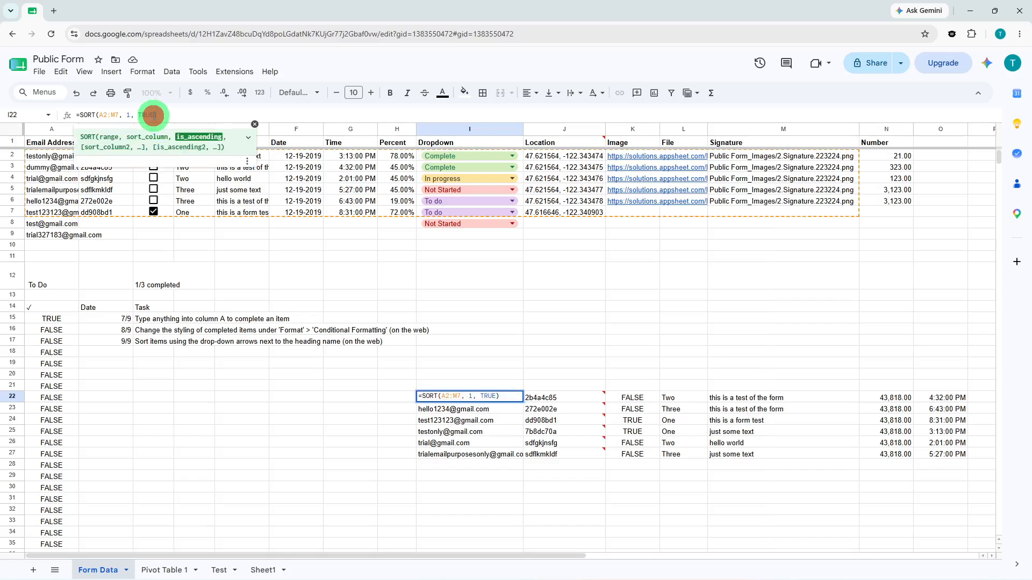
type("T")
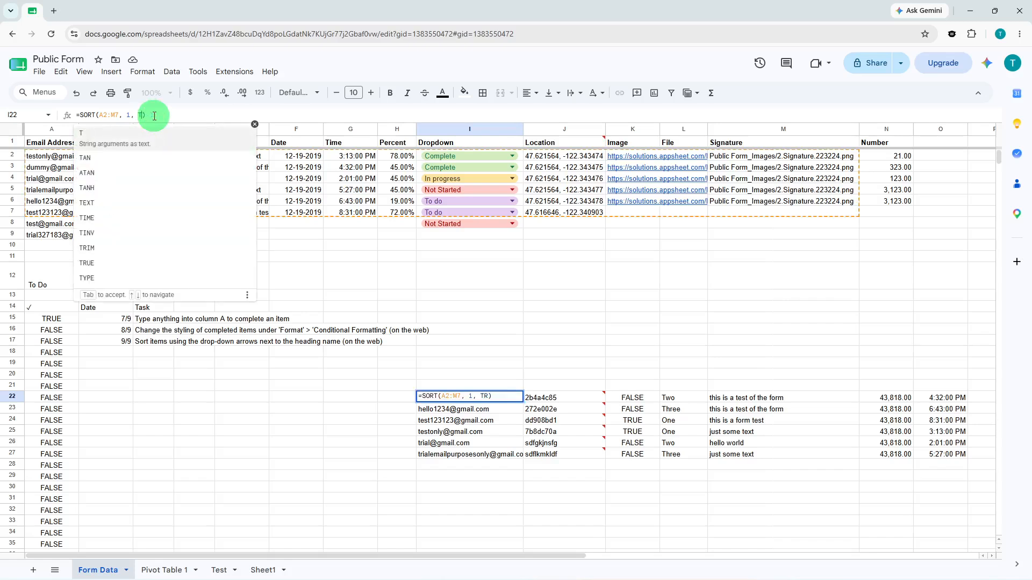
key("BackSpace")
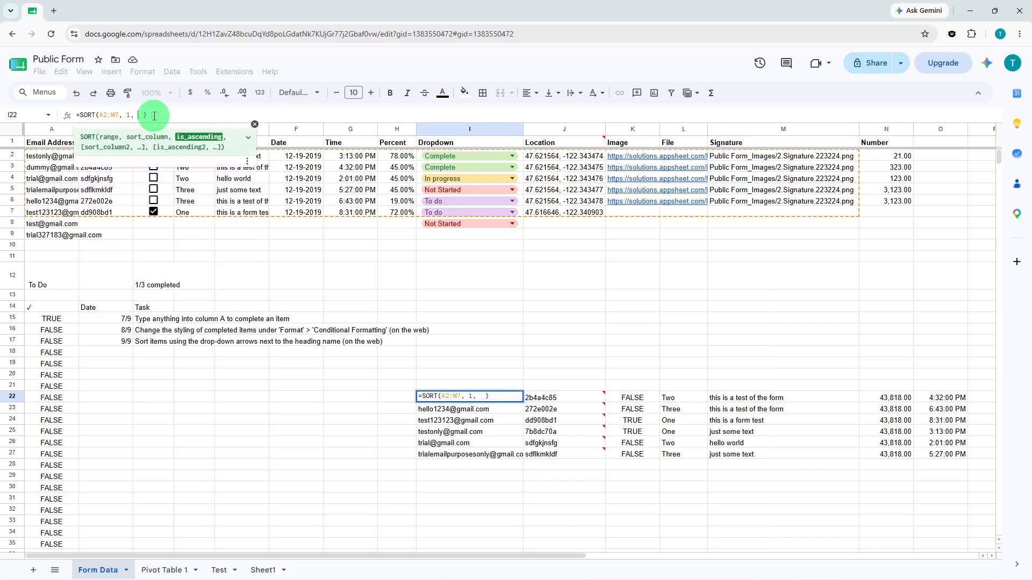
type("FAL")
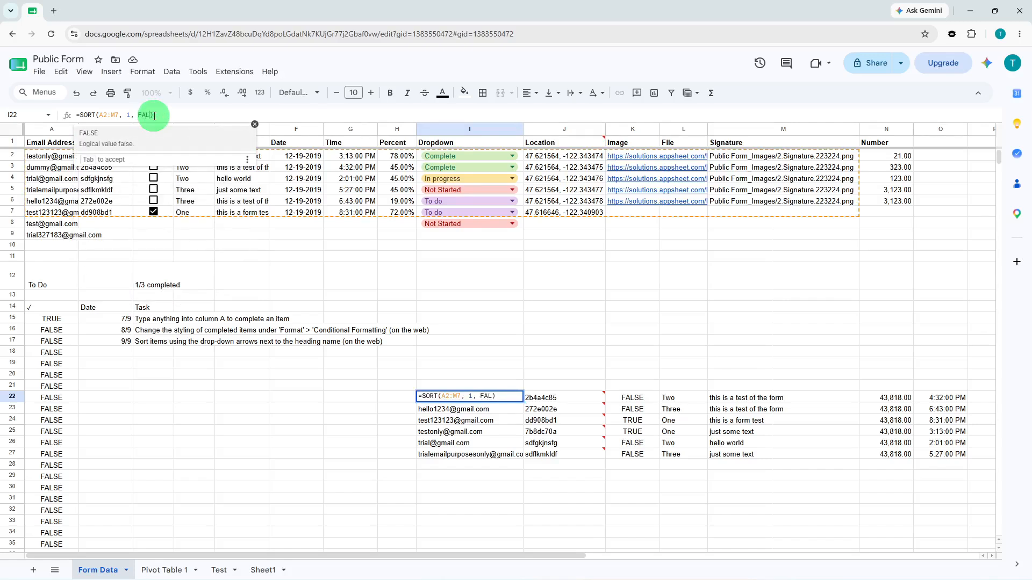
type("SE")
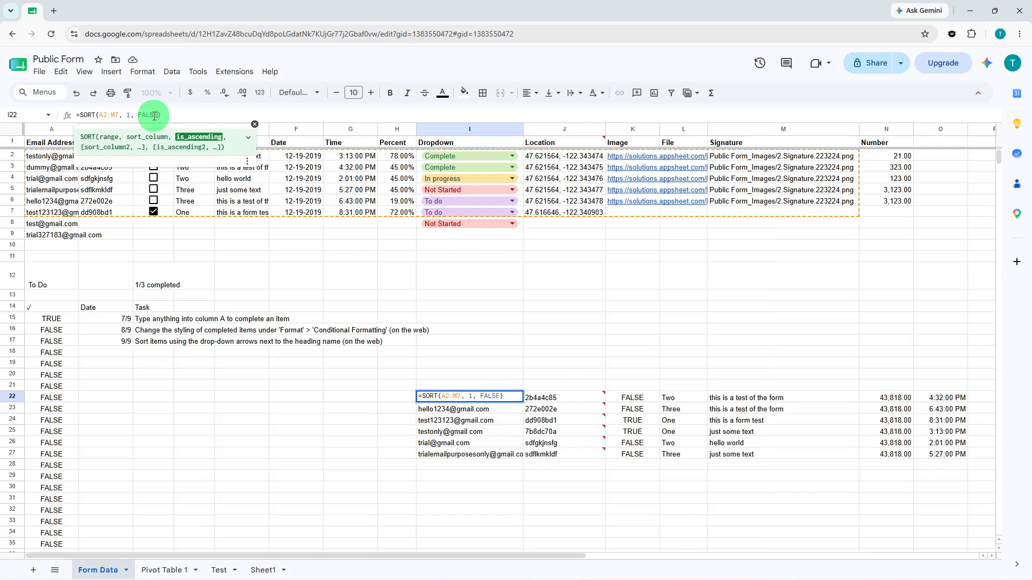
key("Return")
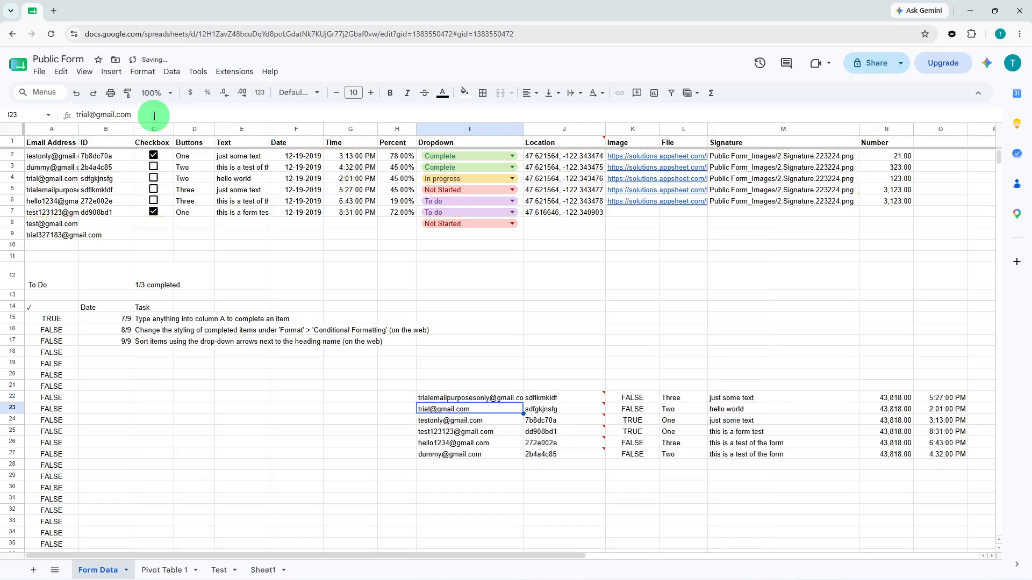
Apply an outer border around the sorted output range I22:O27
left_click(505, 375)
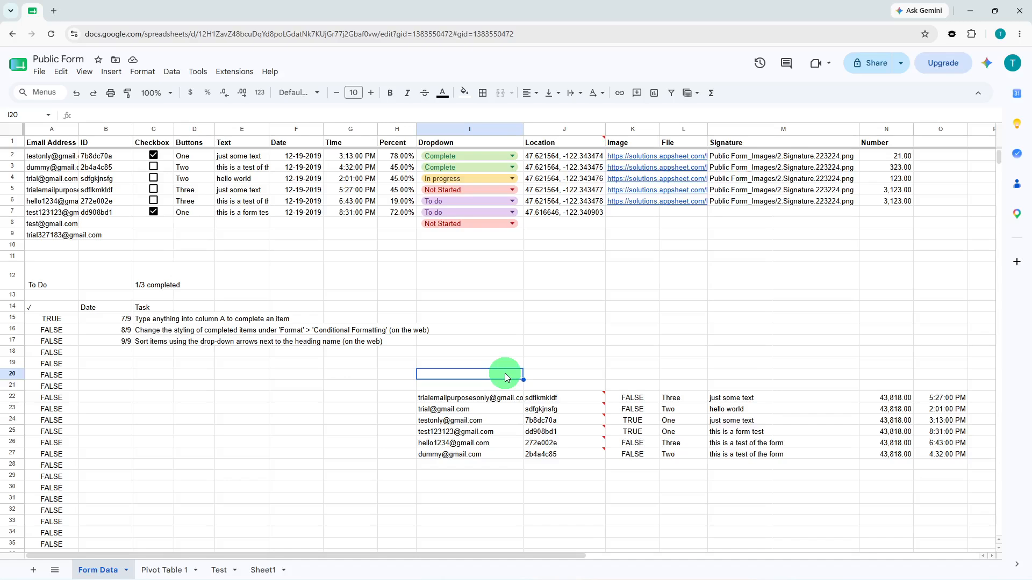
left_click(483, 400)
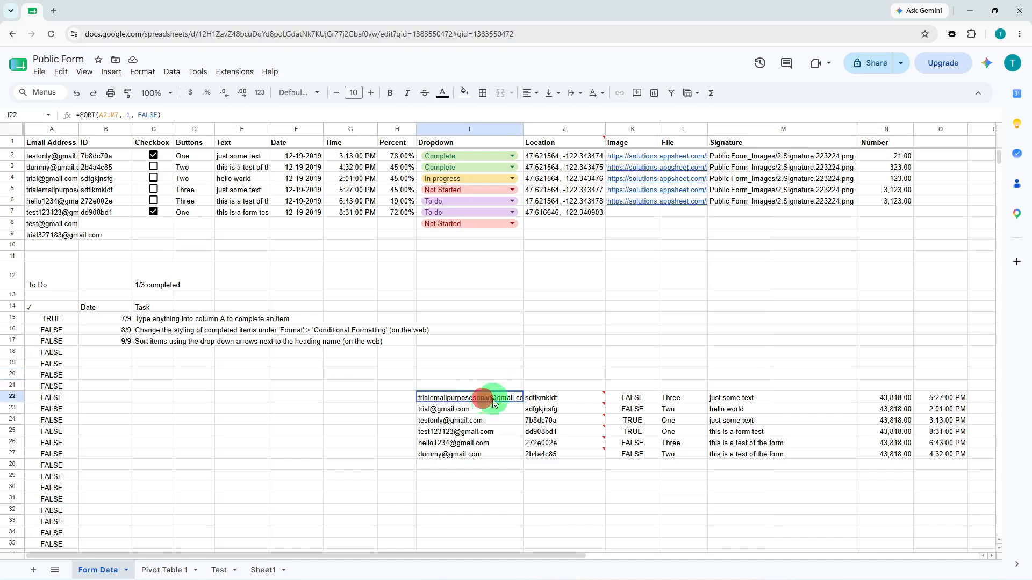
left_click_drag(483, 399, 922, 456)
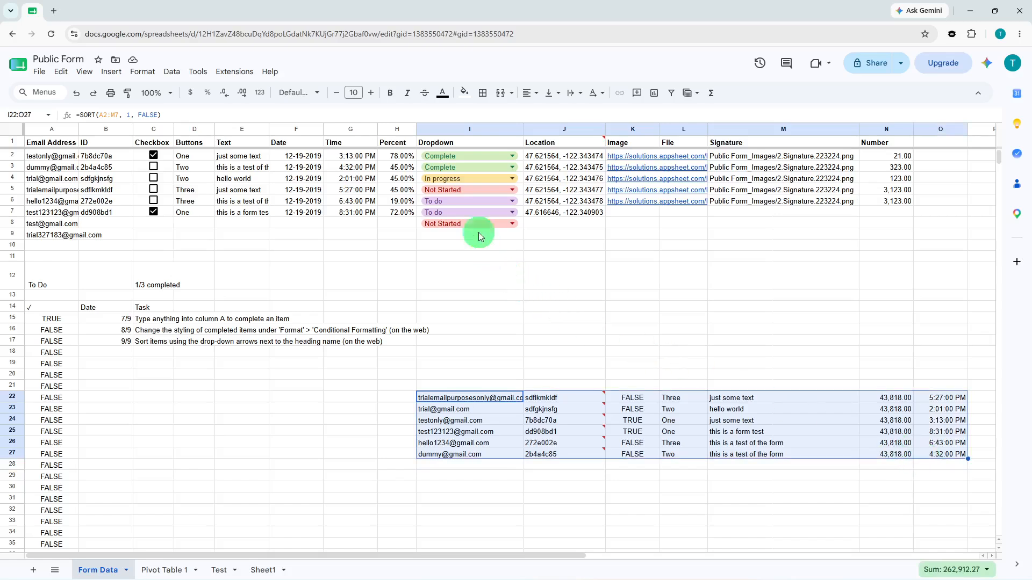
left_click(482, 95)
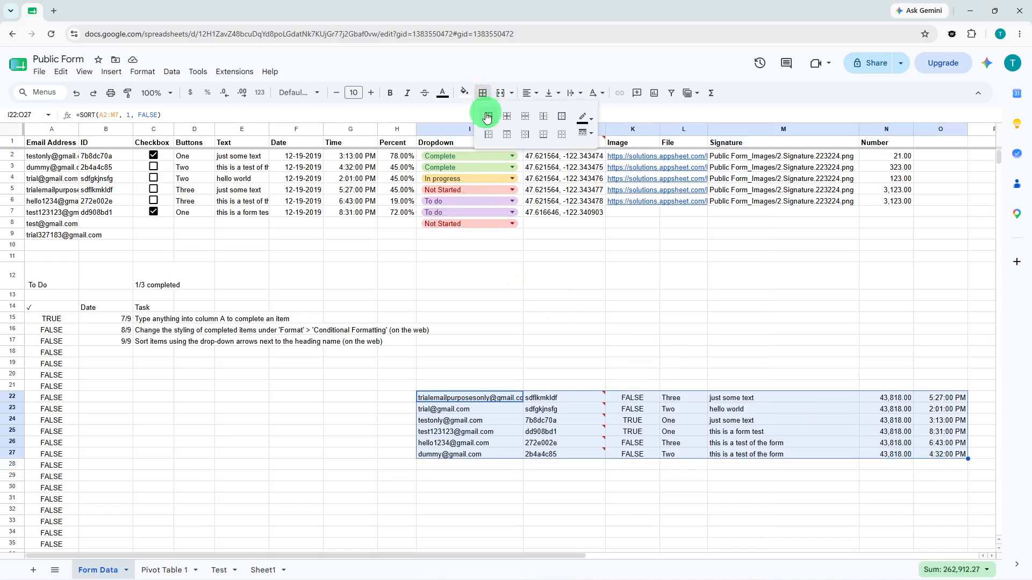
left_click(562, 125)
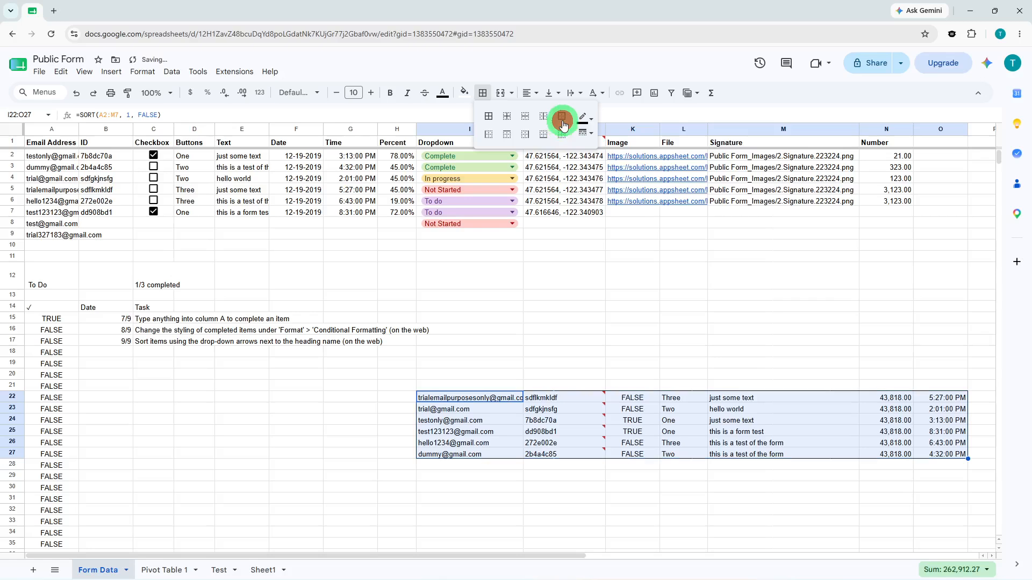
left_click(576, 317)
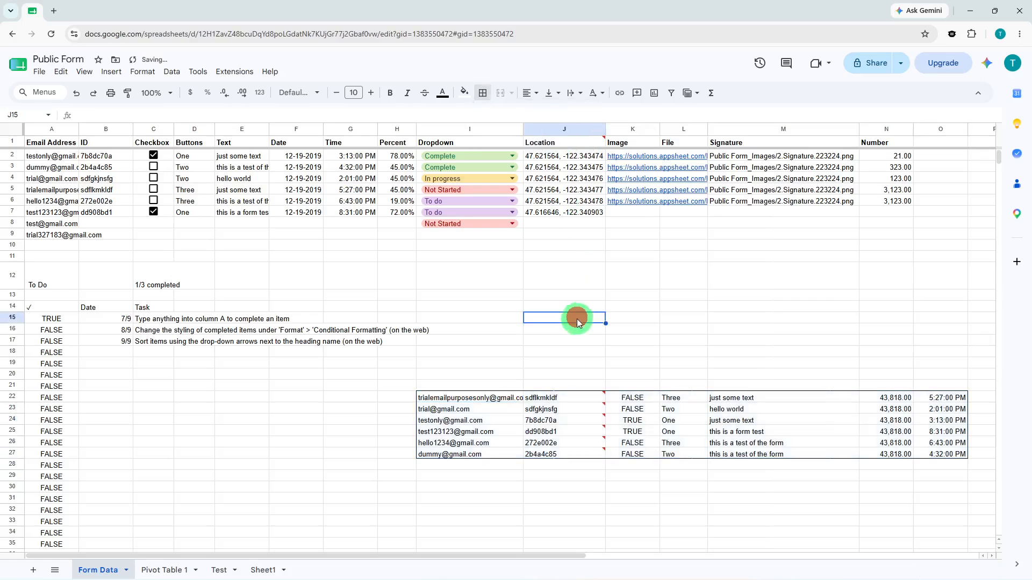